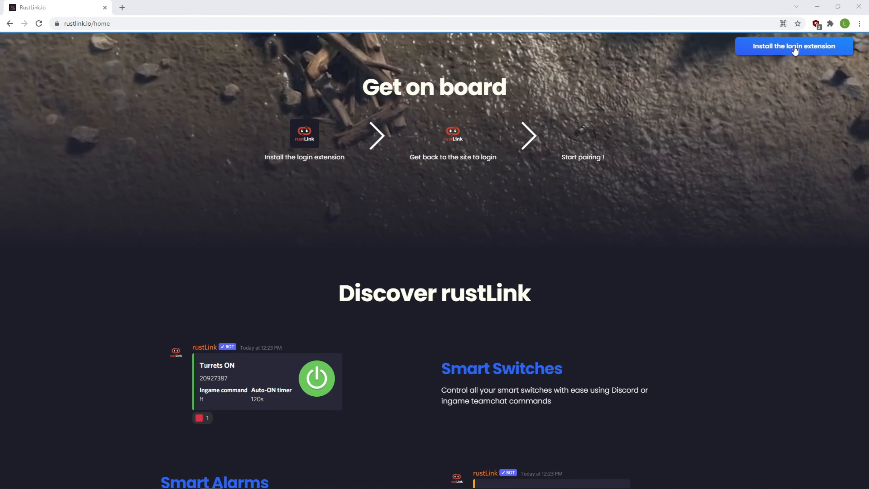
# Install the rustLink login extension from the Chrome Web Store and dismiss the installation notice.
pyautogui.click(766, 51)
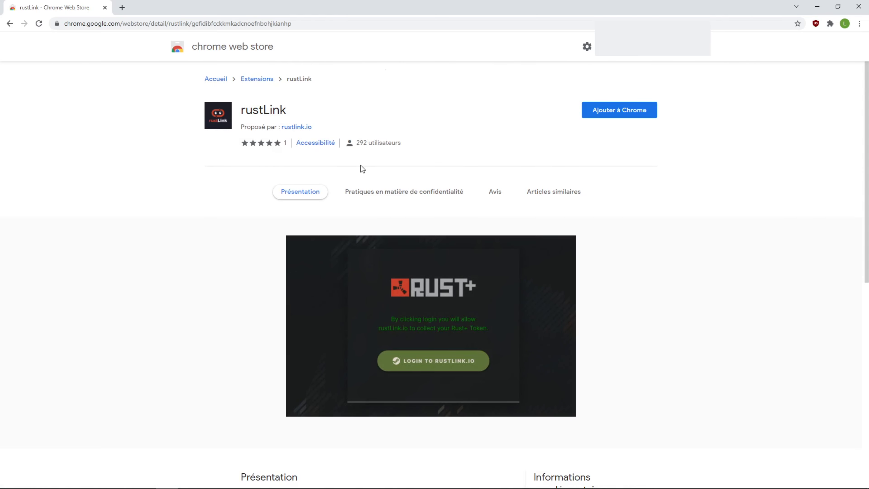
pyautogui.click(614, 115)
pyautogui.click(456, 108)
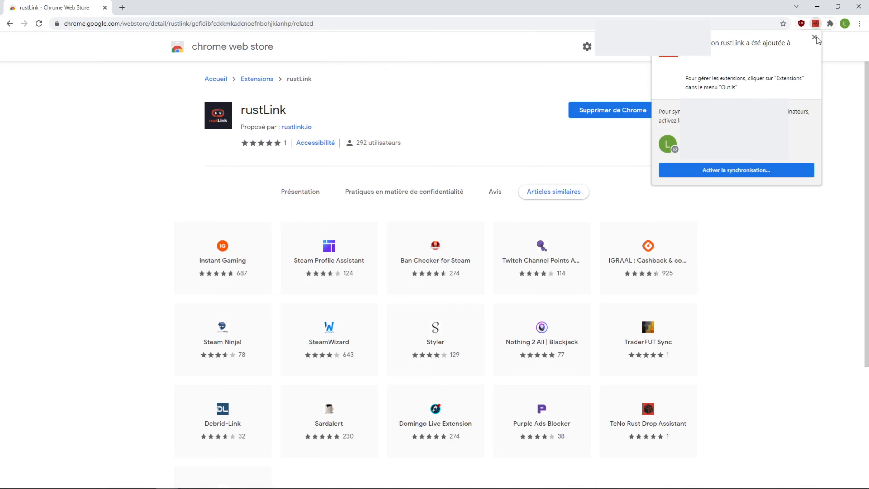
pyautogui.click(815, 39)
# Return to rustlink.io and log in through Rust+, authorizing rustLink Auth on Discord and signing in with the Steam account.
pyautogui.click(303, 127)
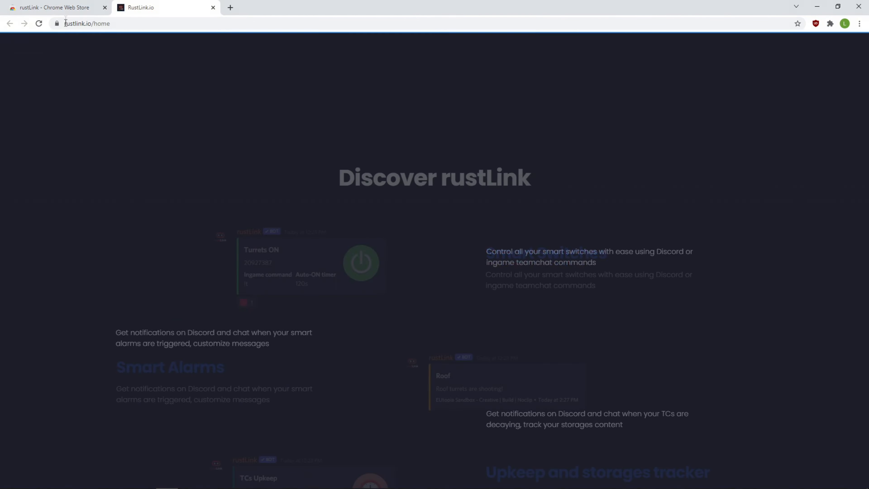
pyautogui.middleClick(68, 9)
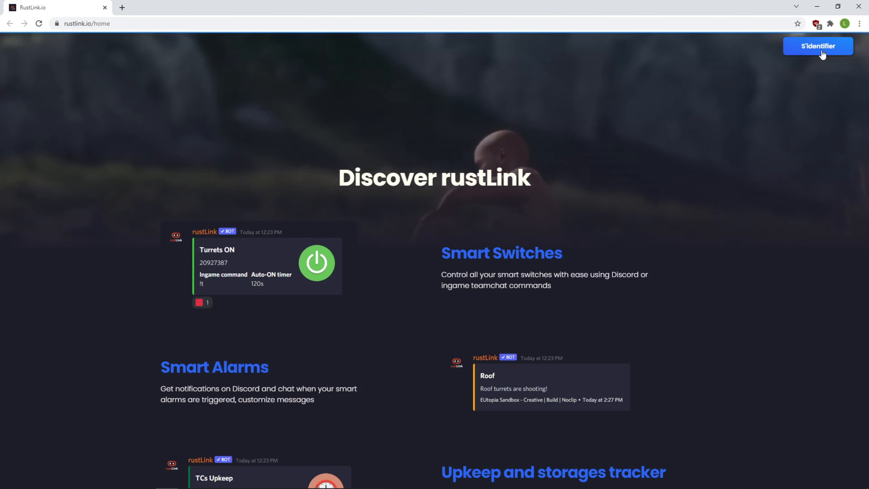
pyautogui.click(822, 51)
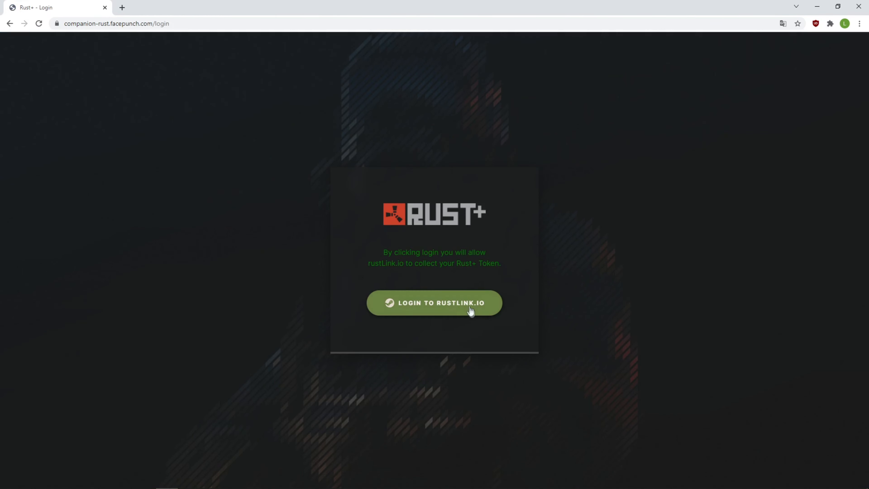
pyautogui.click(424, 305)
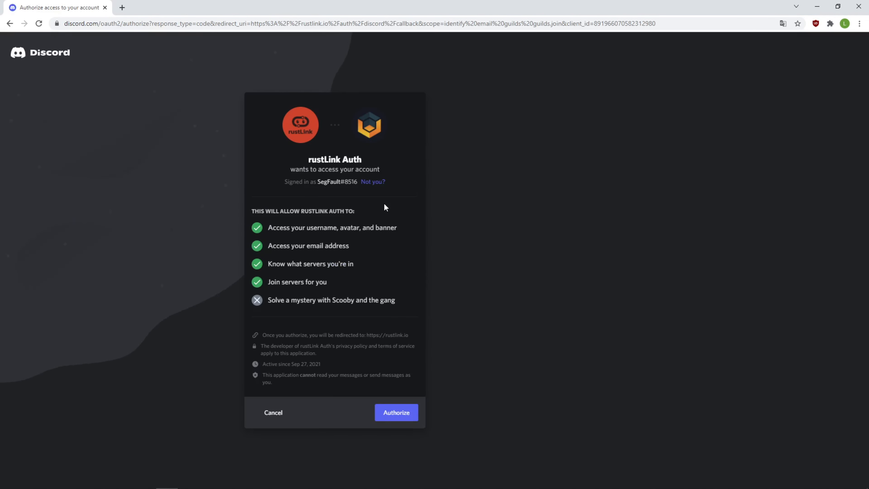
pyautogui.click(389, 414)
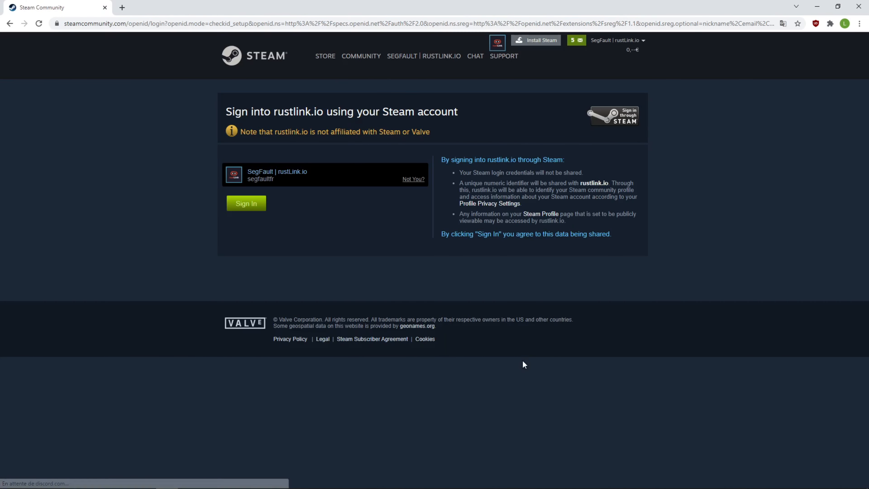
pyautogui.click(246, 203)
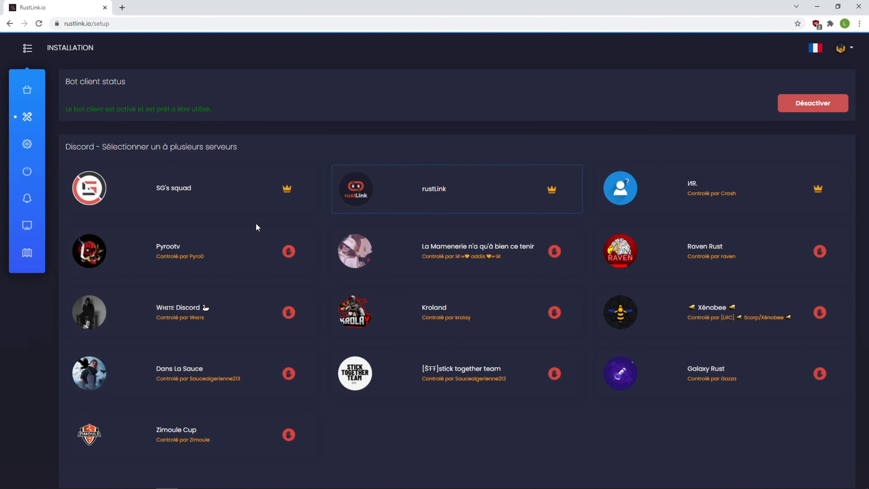
# Examine the bot client status and the Discord server selection on the RustLink setup page.
pyautogui.moveTo(65, 82); pyautogui.dragTo(125, 82)
pyautogui.click(126, 81)
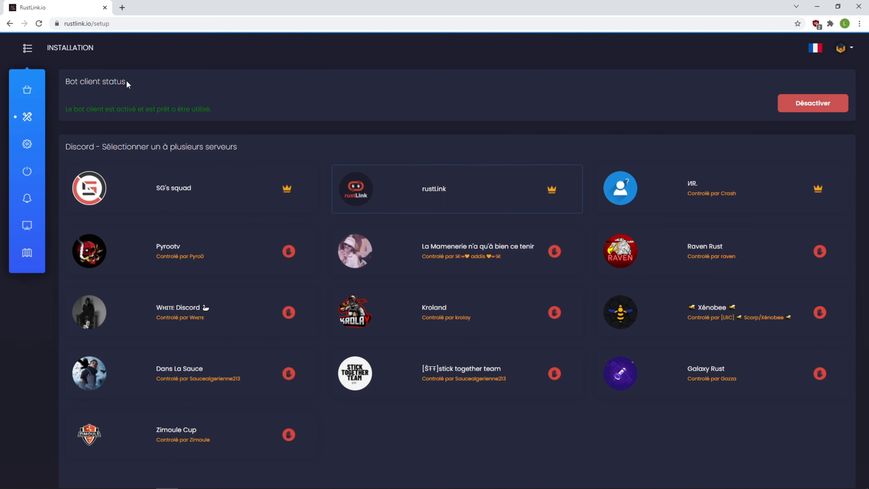
pyautogui.moveTo(65, 86); pyautogui.dragTo(128, 82)
pyautogui.click(126, 80)
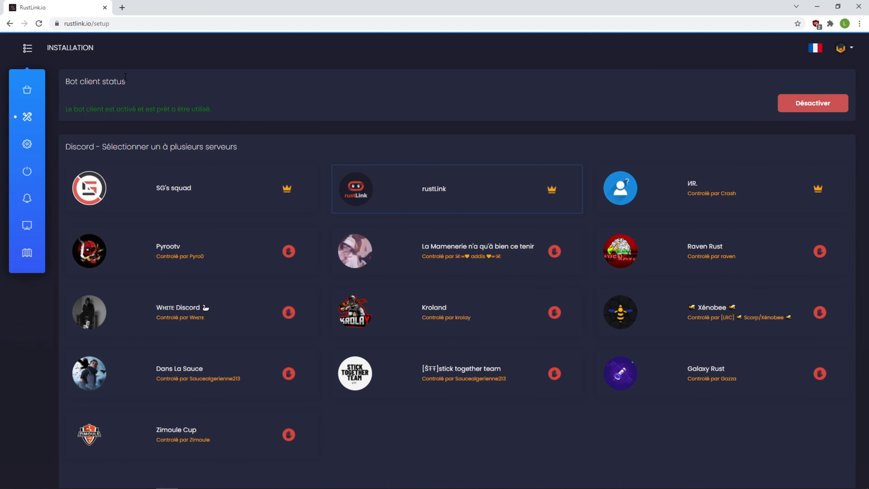
pyautogui.scroll(-3, 185, 132)
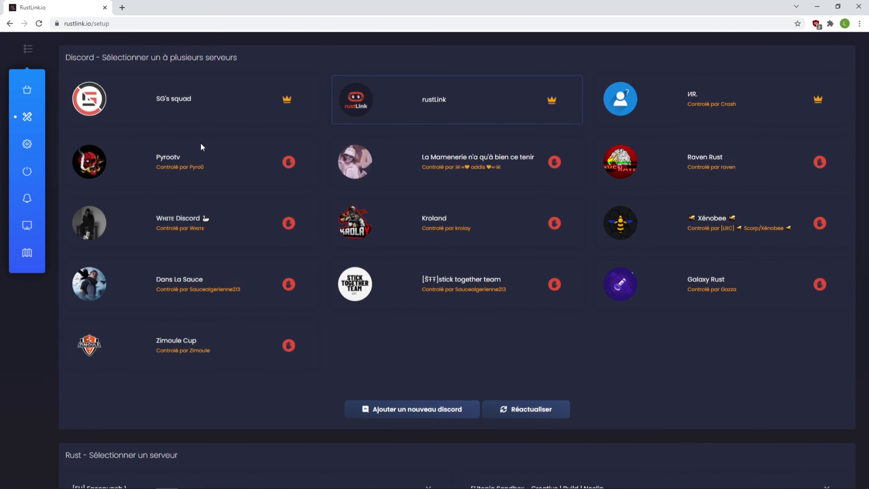
pyautogui.scroll(3, 322, 107)
pyautogui.scroll(-1, 321, 102)
pyautogui.scroll(-1, 321, 101)
pyautogui.moveTo(65, 55); pyautogui.dragTo(239, 56)
pyautogui.click(238, 54)
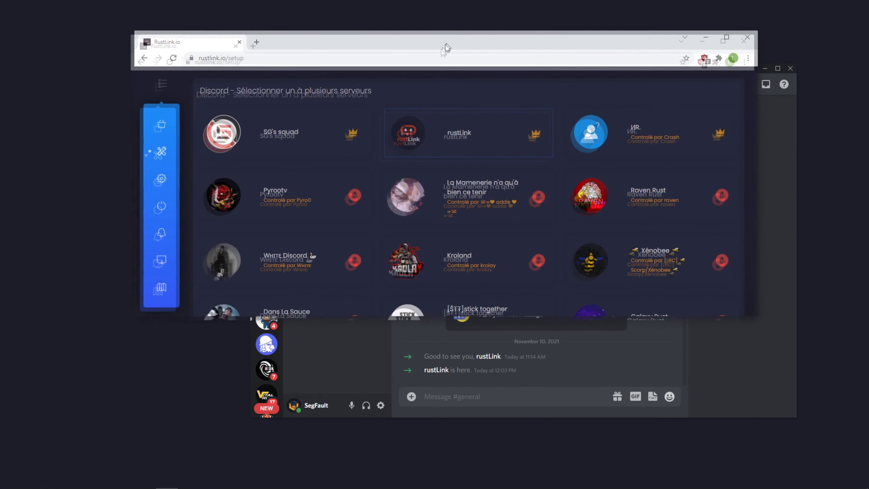
# Place the browser and Discord windows side by side to view SegFault's server, and restore the browser to full size.
pyautogui.moveTo(445, 44); pyautogui.dragTo(361, 57)
pyautogui.moveTo(721, 71); pyautogui.dragTo(743, 56)
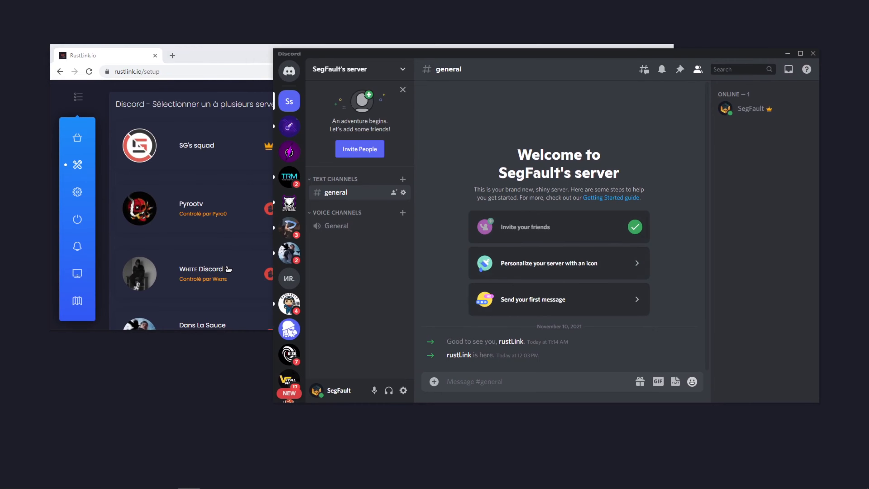
pyautogui.click(231, 54)
pyautogui.doubleClick(232, 55)
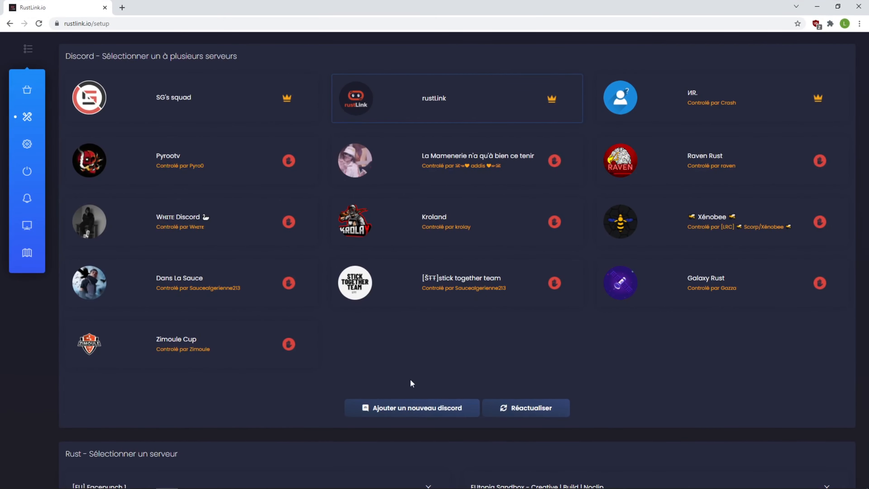
# Add a new Discord for the rustLink bot, choosing SegFault's server and authorizing the Administrator permission.
pyautogui.click(413, 410)
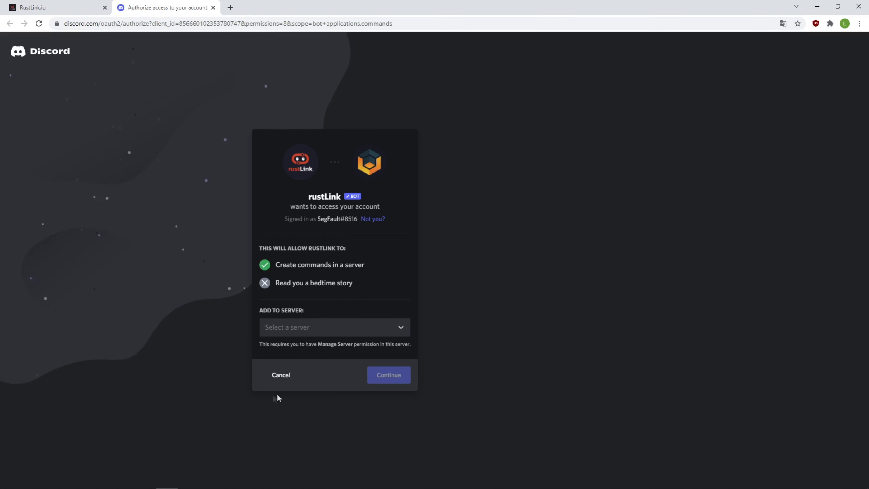
pyautogui.click(331, 328)
pyautogui.scroll(-3, 332, 360)
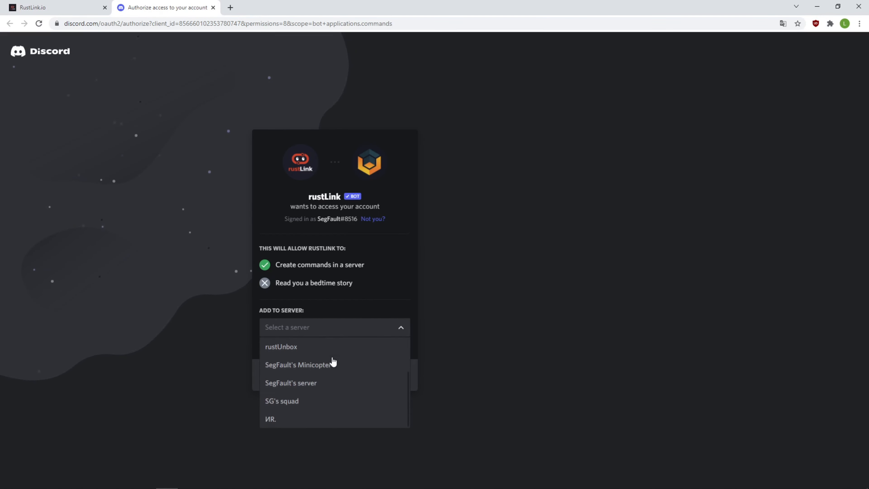
pyautogui.click(304, 383)
pyautogui.click(385, 380)
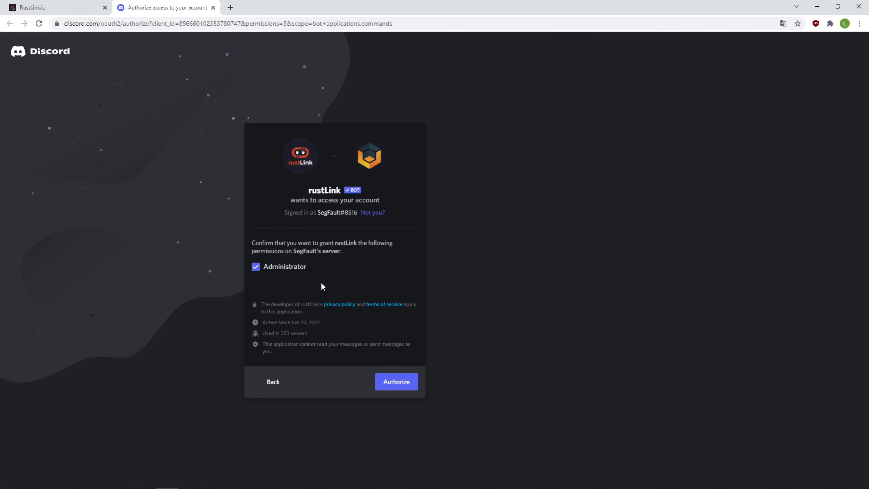
pyautogui.click(397, 389)
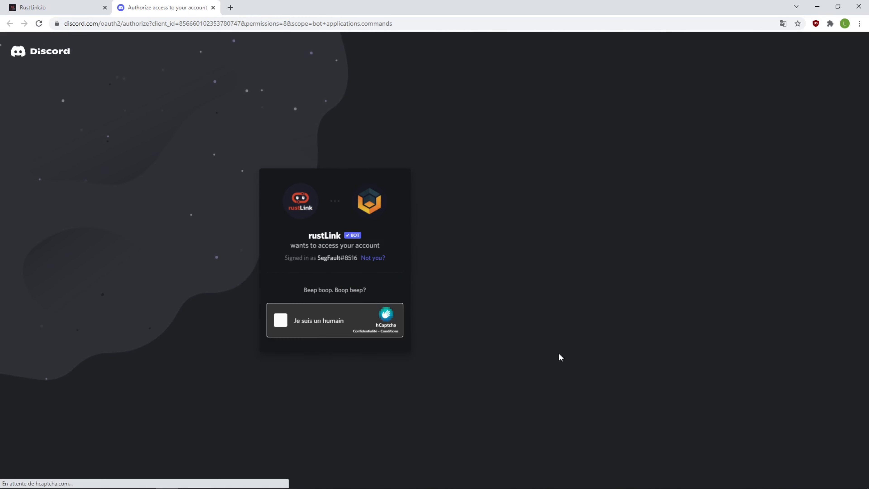
# Start the human verification and select every truck image in the first set of the captcha.
pyautogui.click(280, 320)
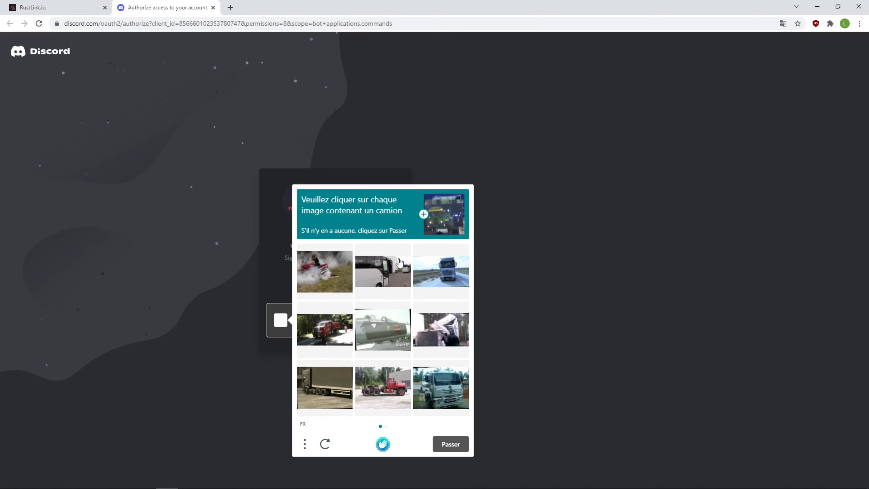
pyautogui.click(459, 276)
pyautogui.click(374, 281)
pyautogui.click(393, 398)
pyautogui.click(439, 400)
pyautogui.click(332, 327)
pyautogui.click(318, 394)
pyautogui.click(395, 276)
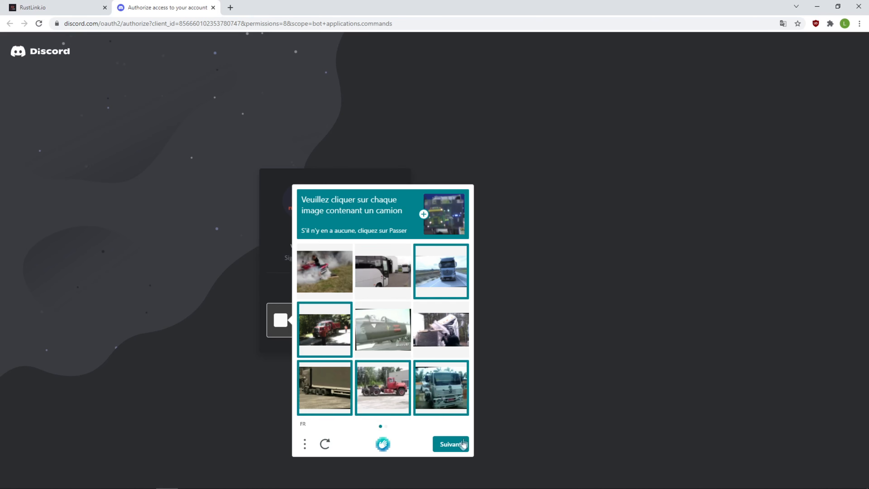
pyautogui.click(457, 448)
# Select every truck image in the second captcha set and submit the verification.
pyautogui.click(441, 336)
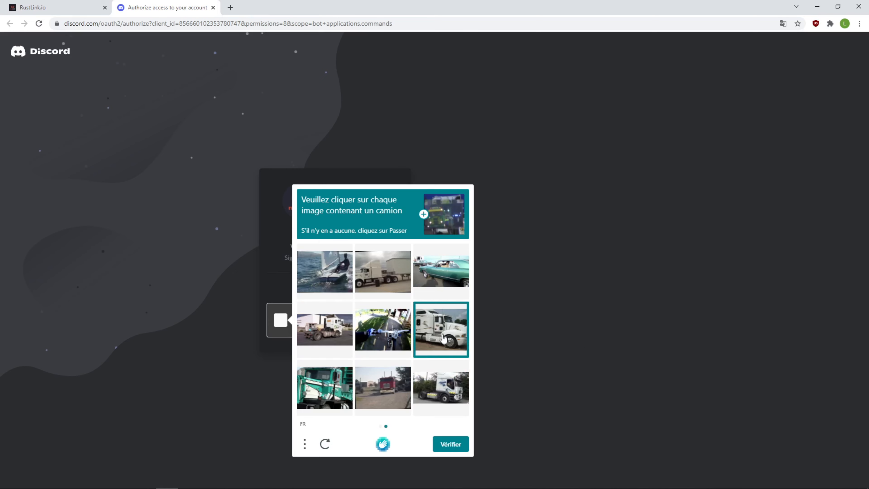
pyautogui.click(336, 325)
pyautogui.click(324, 393)
pyautogui.click(458, 411)
pyautogui.click(407, 410)
pyautogui.click(450, 443)
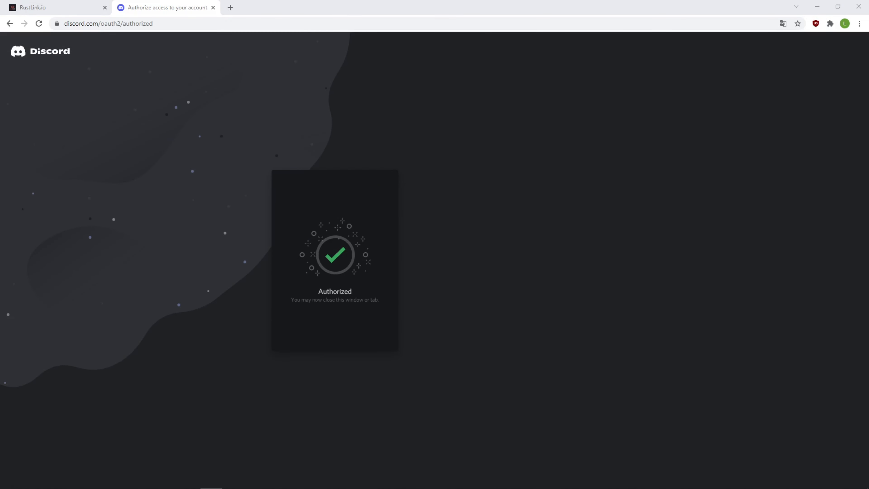
# Return to the RustLink setup page and select SegFault's server as a Discord server for the bot.
pyautogui.click(82, 12)
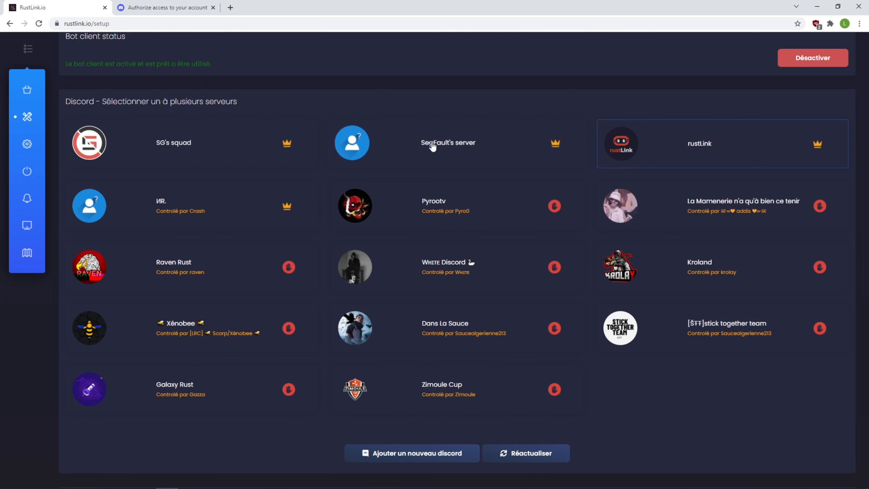
pyautogui.click(454, 154)
# Arrange the Discord window beside the browser and view the bot's informations channel in SegFault's server.
pyautogui.moveTo(485, 10); pyautogui.dragTo(318, 32)
pyautogui.click(648, 58)
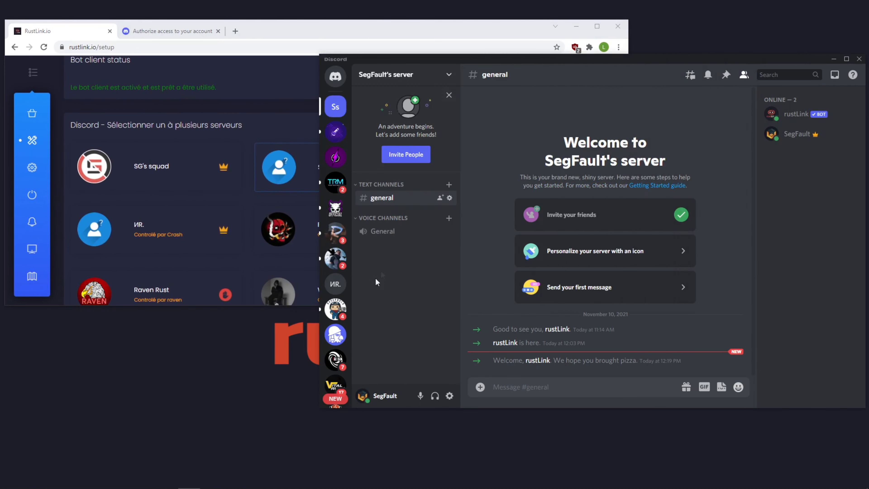
pyautogui.moveTo(534, 63); pyautogui.dragTo(566, 37)
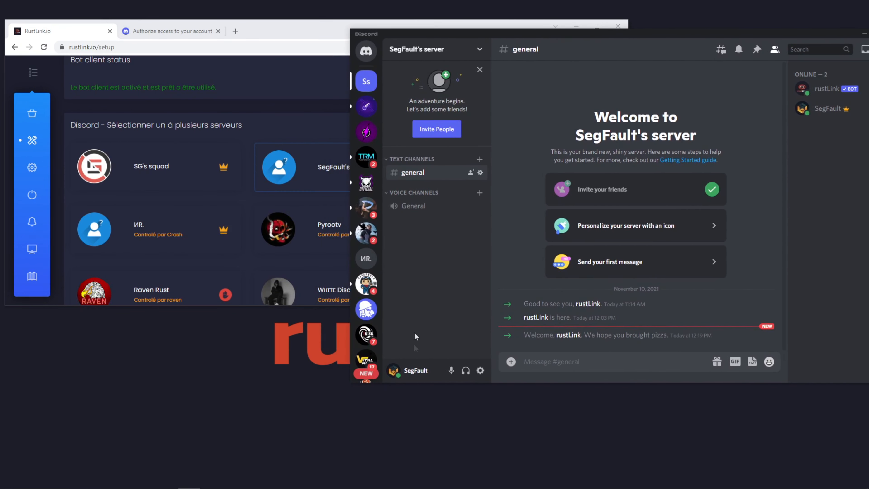
pyautogui.moveTo(618, 43); pyautogui.dragTo(587, 56)
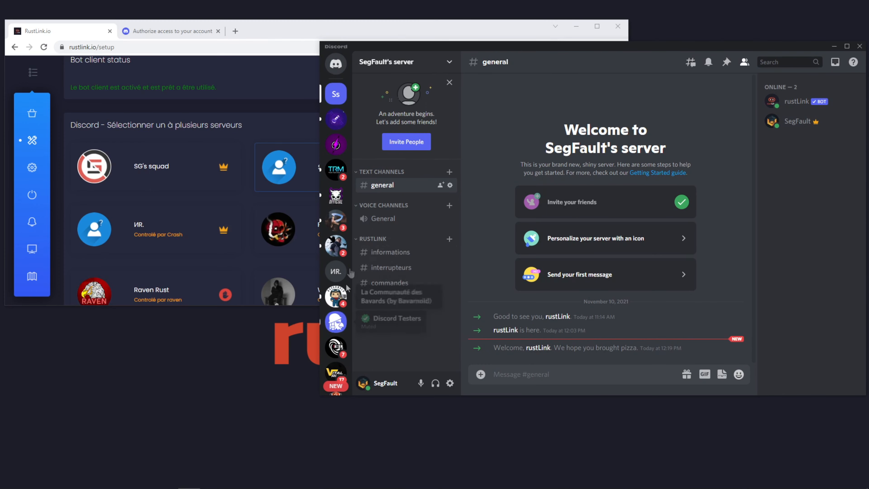
pyautogui.click(385, 252)
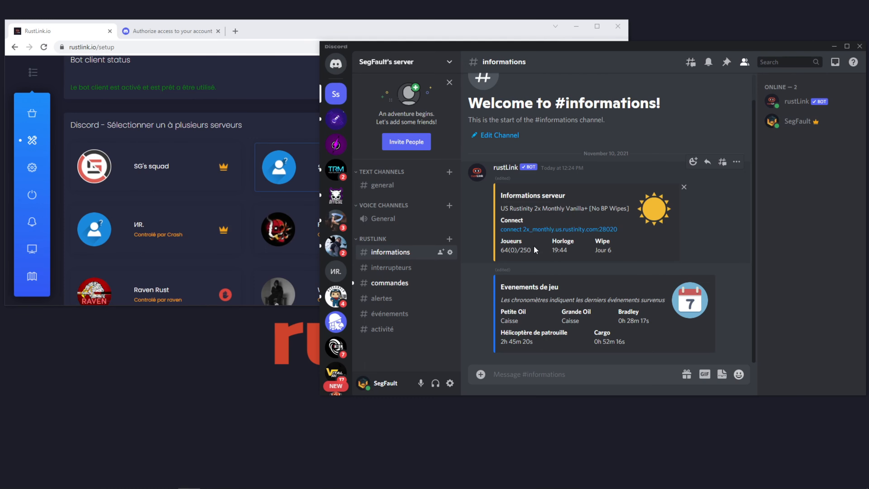
# Switch to the browser, open the RustLink Paramètres page and enlarge the browser window.
pyautogui.click(312, 22)
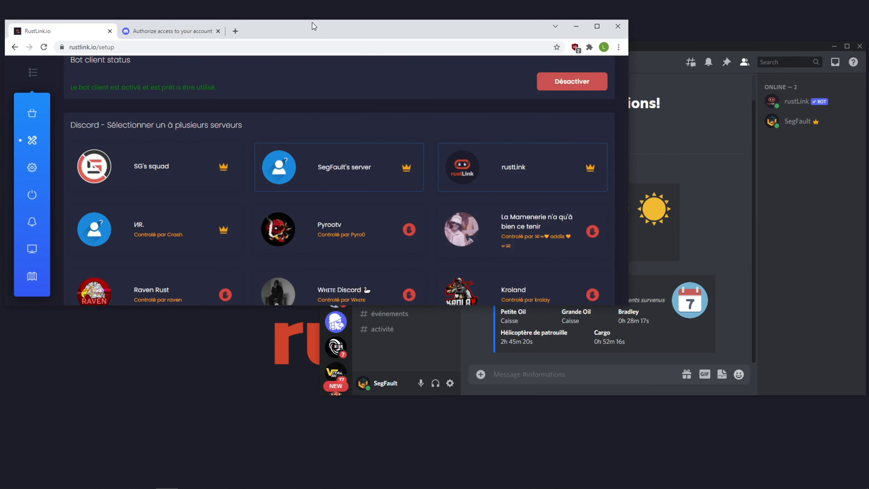
pyautogui.scroll(-3, 116, 108)
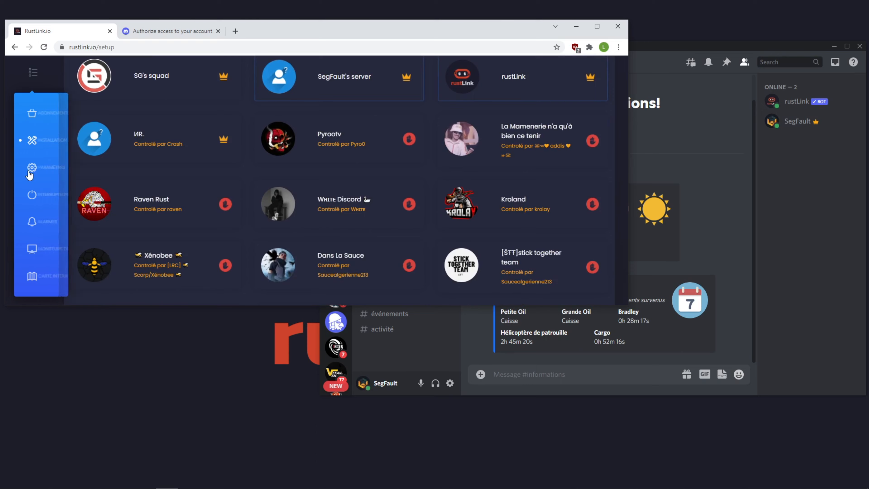
pyautogui.click(51, 168)
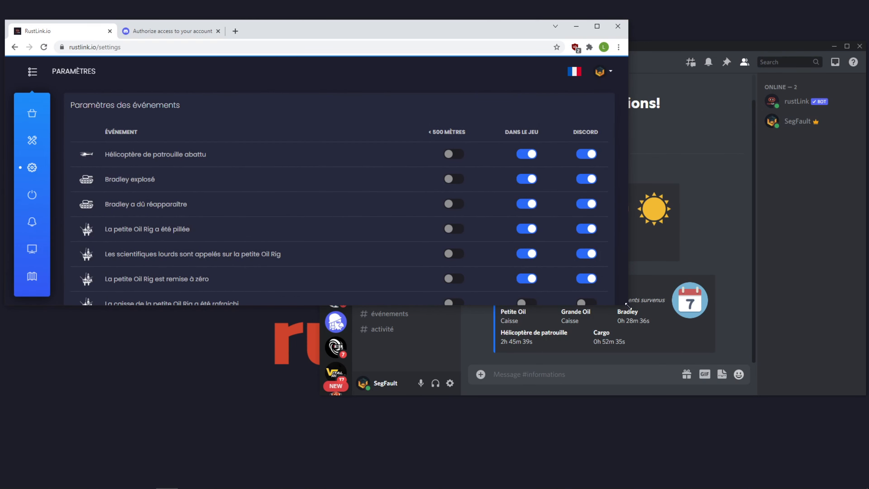
pyautogui.moveTo(628, 304); pyautogui.dragTo(737, 404)
# Disable the #events channel in the Discord settings and bring the Discord window forward to check the channel list.
pyautogui.scroll(-10, 374, 223)
pyautogui.scroll(-2, 177, 149)
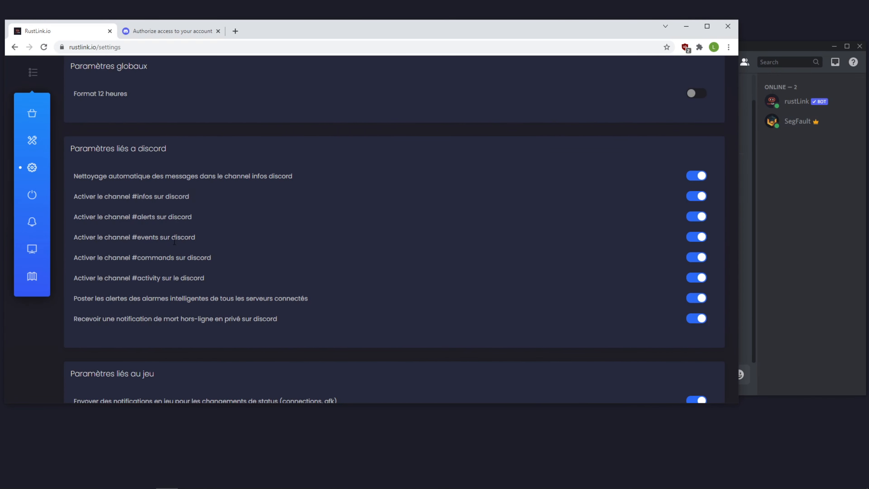
pyautogui.click(704, 240)
pyautogui.click(764, 52)
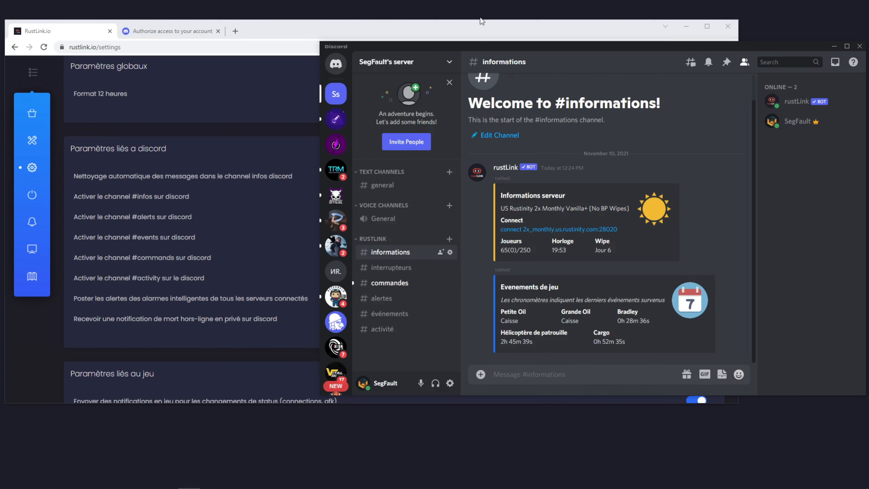
pyautogui.moveTo(481, 46); pyautogui.dragTo(533, 44)
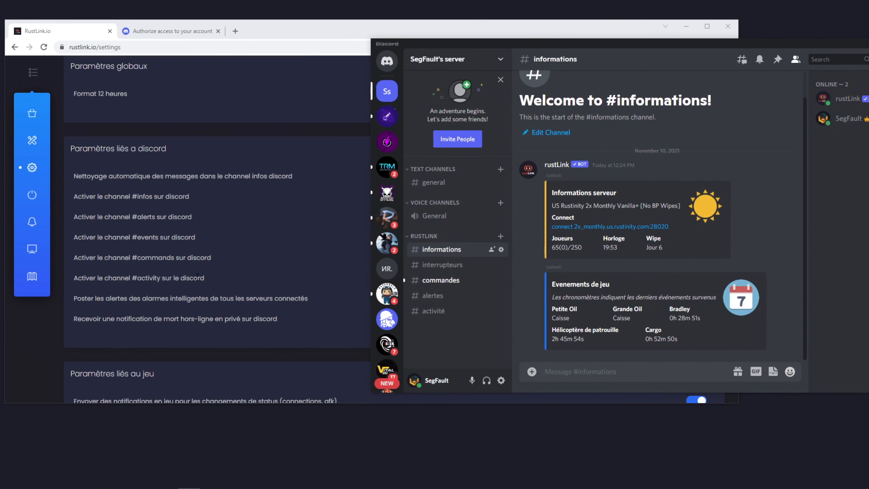
# Set the in-game command prefix to "-" in the game settings and open the commandes channel in Discord.
pyautogui.click(301, 259)
pyautogui.scroll(-4, 302, 259)
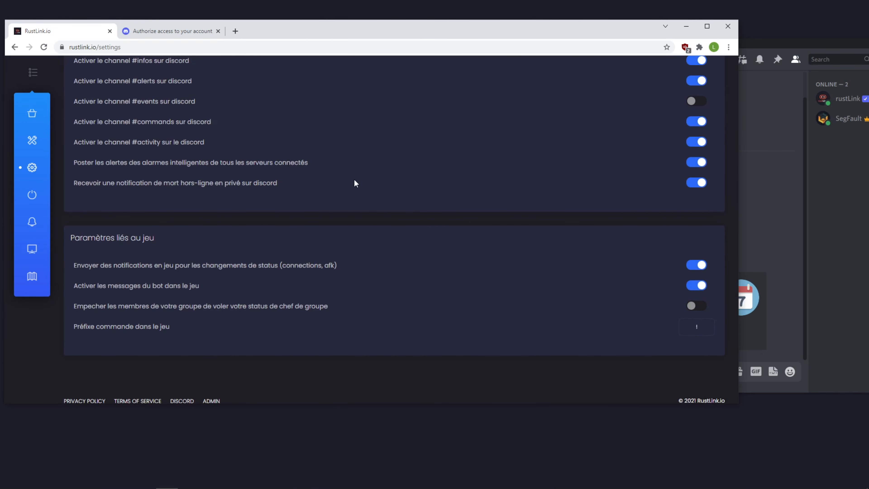
pyautogui.doubleClick(686, 327)
pyautogui.click(817, 295)
pyautogui.click(441, 280)
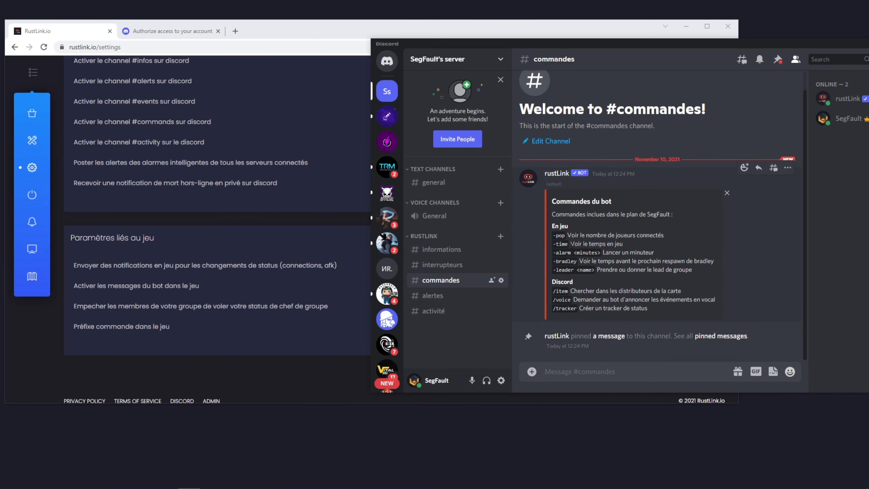
# Return to the browser and review the group-leader protection option and the global and event settings on the Paramètres page.
pyautogui.click(286, 295)
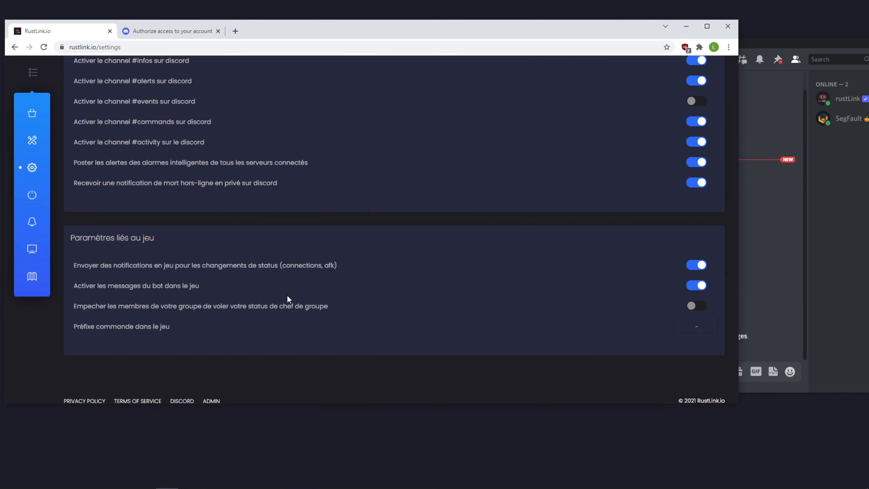
pyautogui.moveTo(95, 305); pyautogui.dragTo(329, 305)
pyautogui.click(341, 301)
pyautogui.scroll(9, 332, 325)
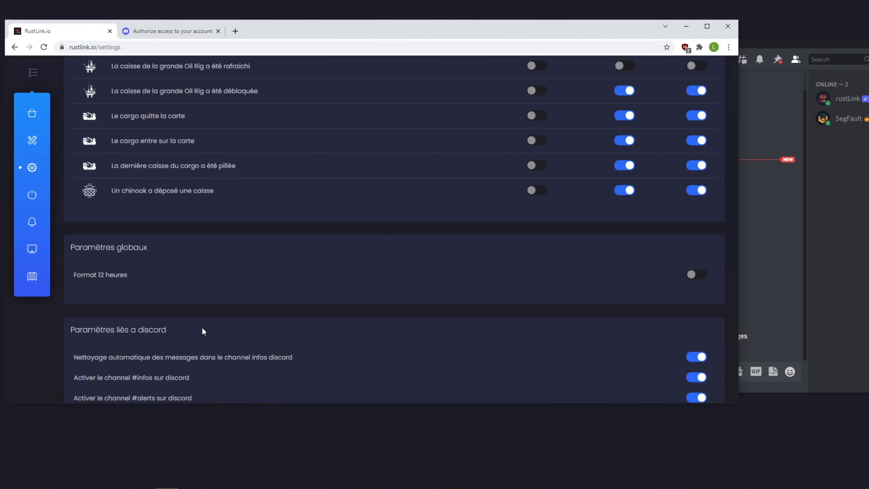
pyautogui.scroll(10, 398, 302)
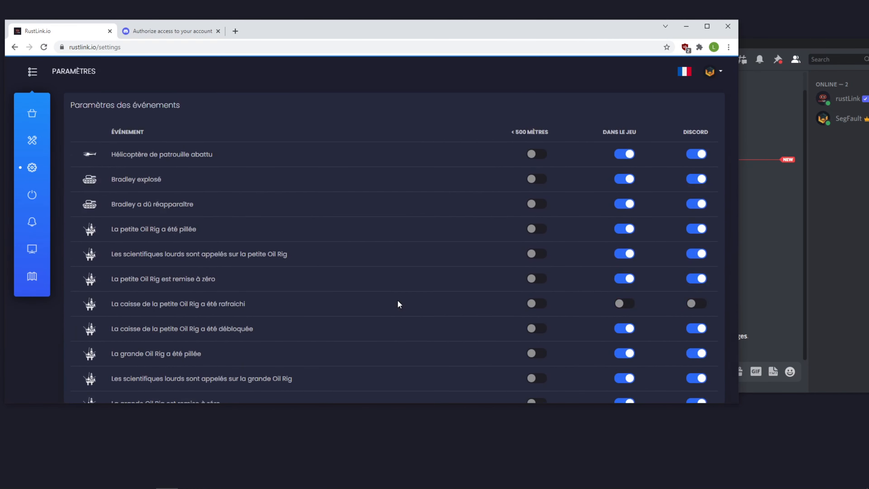
# Open the Abonnements page in RustLink and bring the Discord window forward, placing it over the browser.
pyautogui.click(34, 139)
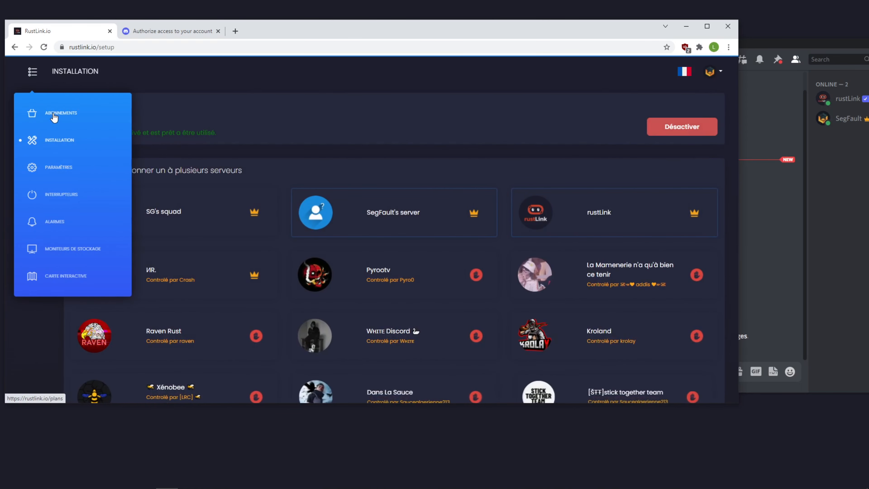
pyautogui.click(54, 116)
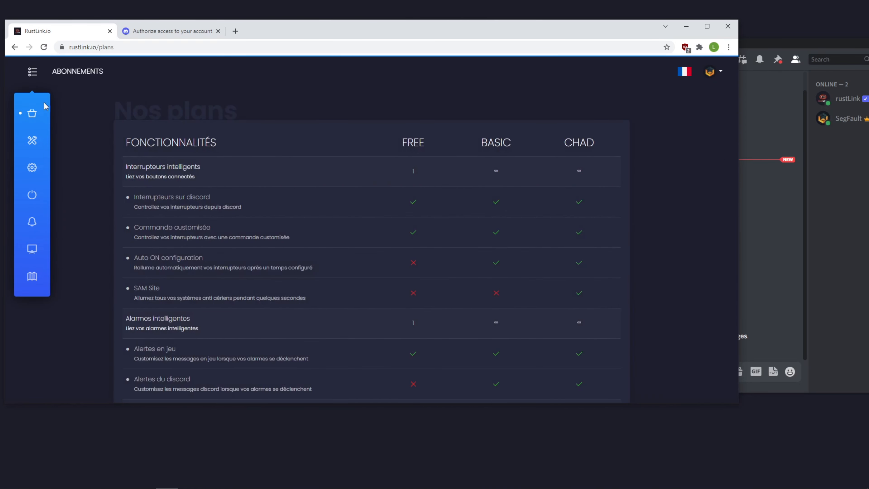
pyautogui.moveTo(748, 42); pyautogui.dragTo(646, 42)
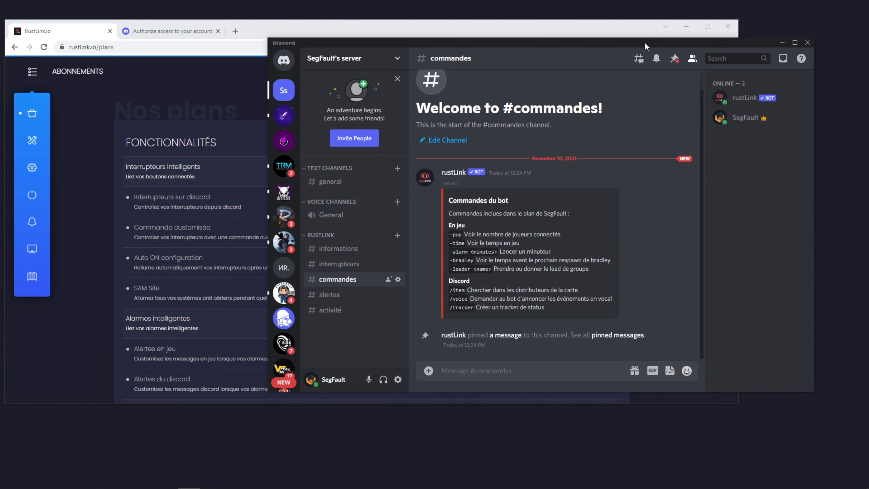